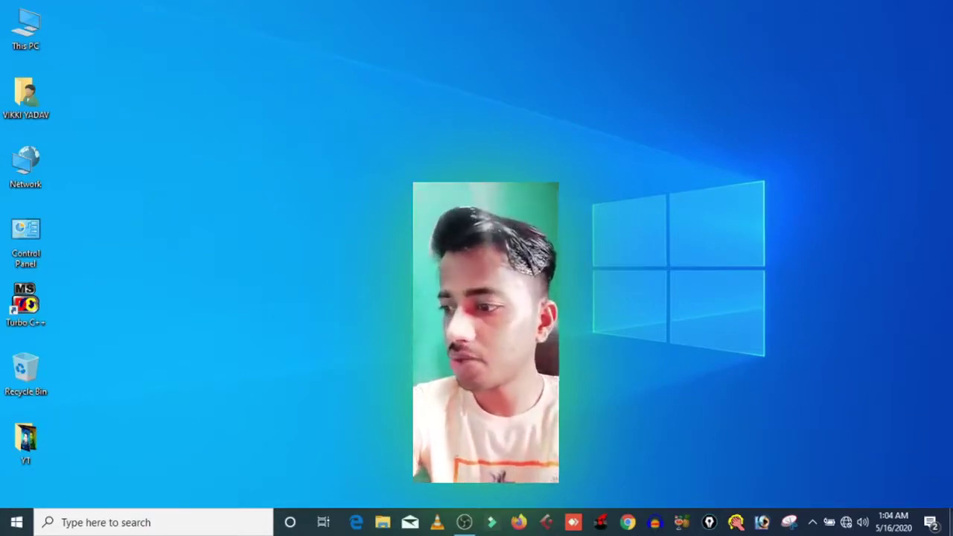
{"action": "left_click", "coordinate": [813, 522]}
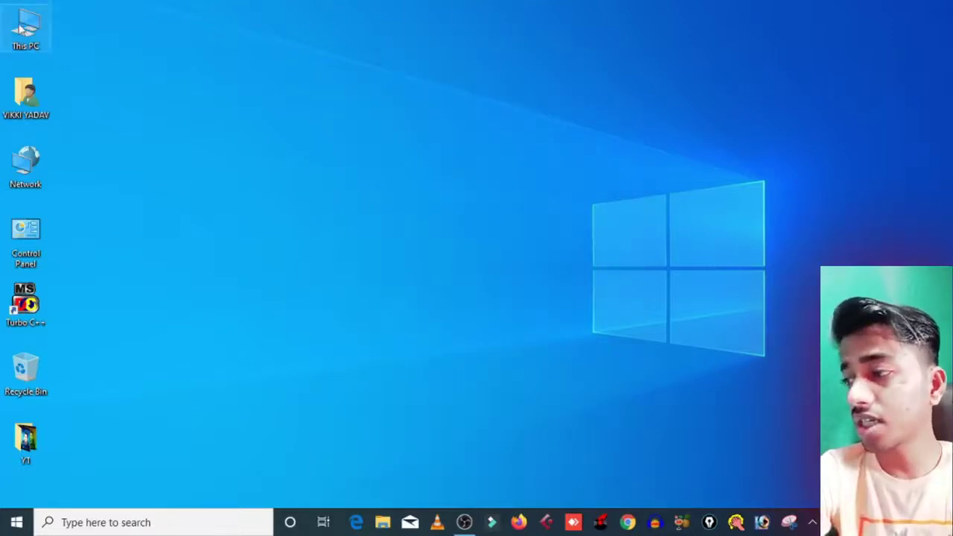
Open the Apps & features list from This PC and maximize its window.
{"action": "double_click", "coordinate": [27, 26]}
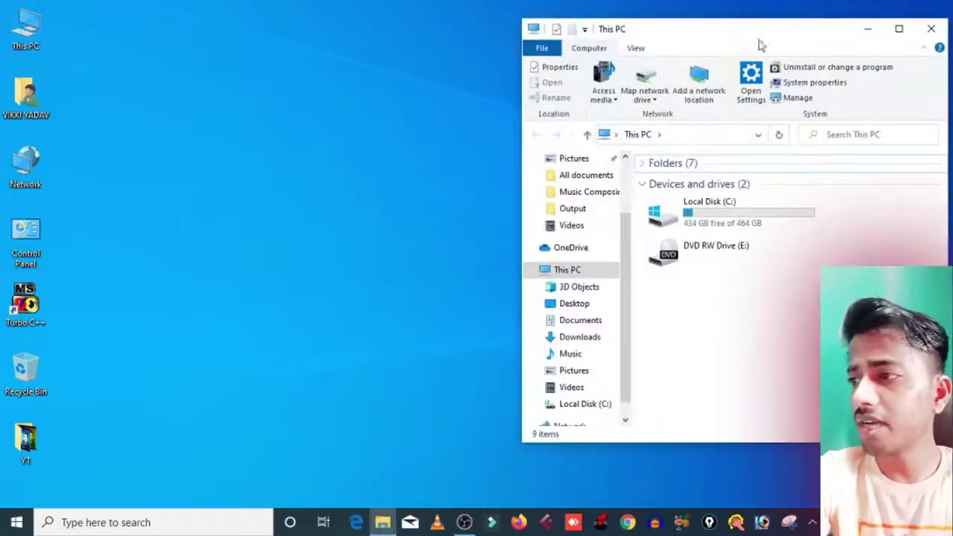
{"action": "left_click", "coordinate": [827, 67]}
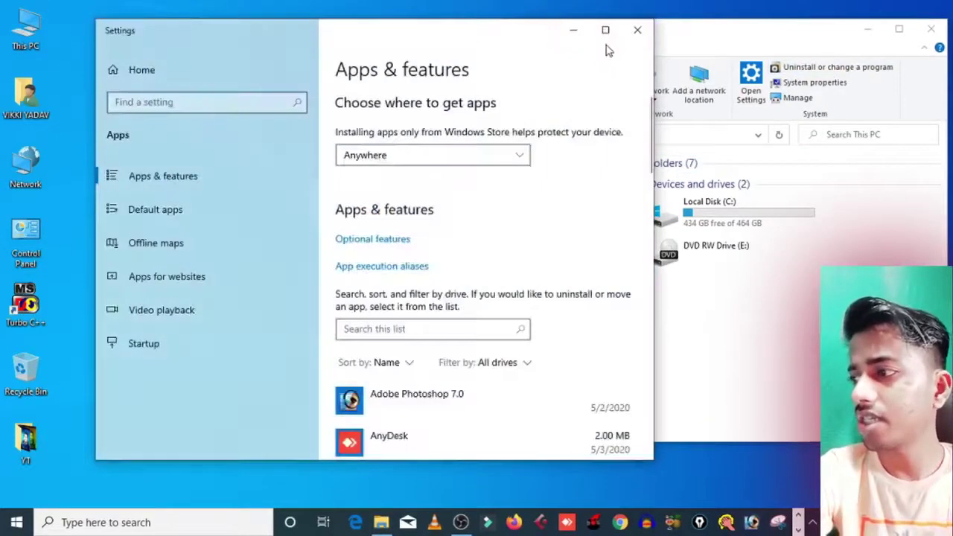
{"action": "left_click", "coordinate": [605, 29]}
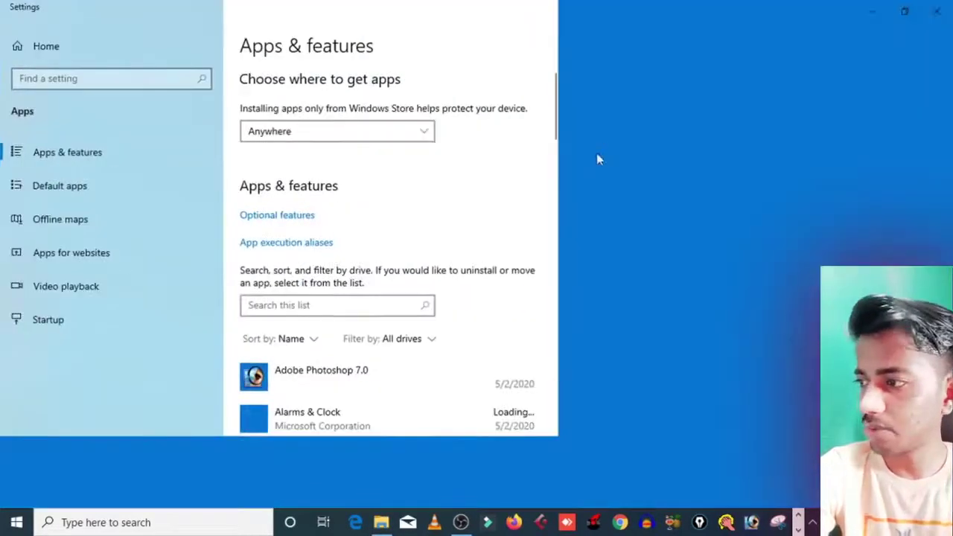
Review the whole list of installed apps for unneeded programs, and close the This PC window.
{"action": "scroll", "coordinate": [453, 366], "scroll_direction": "down", "scroll_amount": 10}
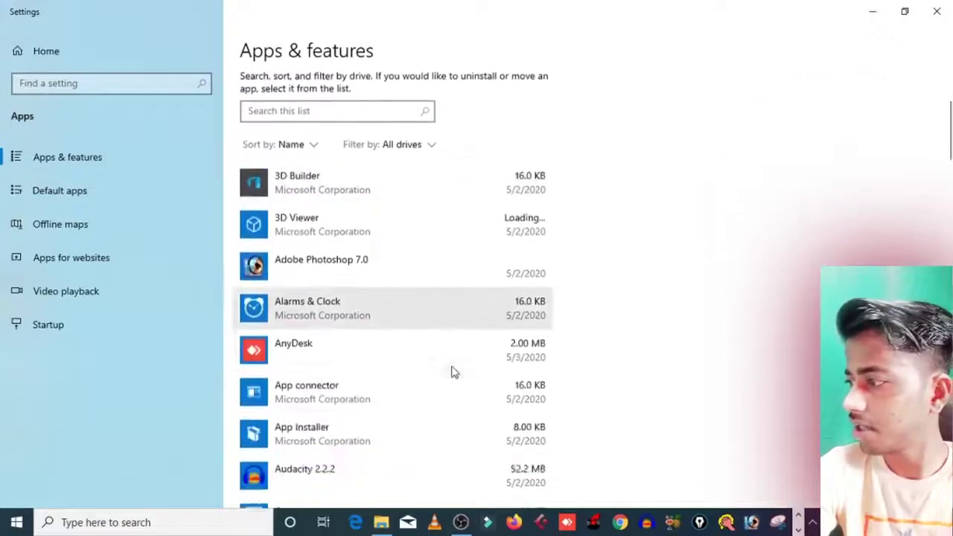
{"action": "scroll", "coordinate": [322, 270], "scroll_direction": "down", "scroll_amount": 4}
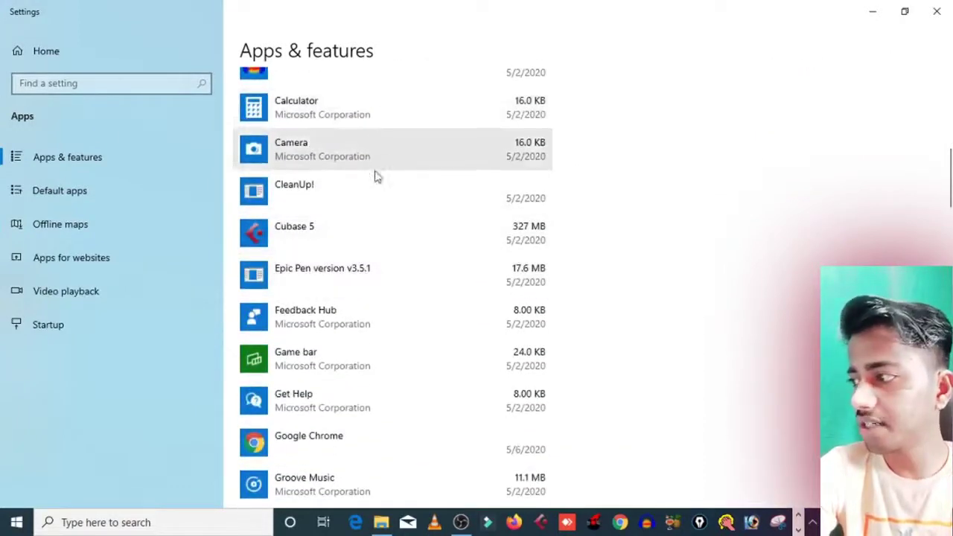
{"action": "scroll", "coordinate": [376, 199], "scroll_direction": "down", "scroll_amount": 4}
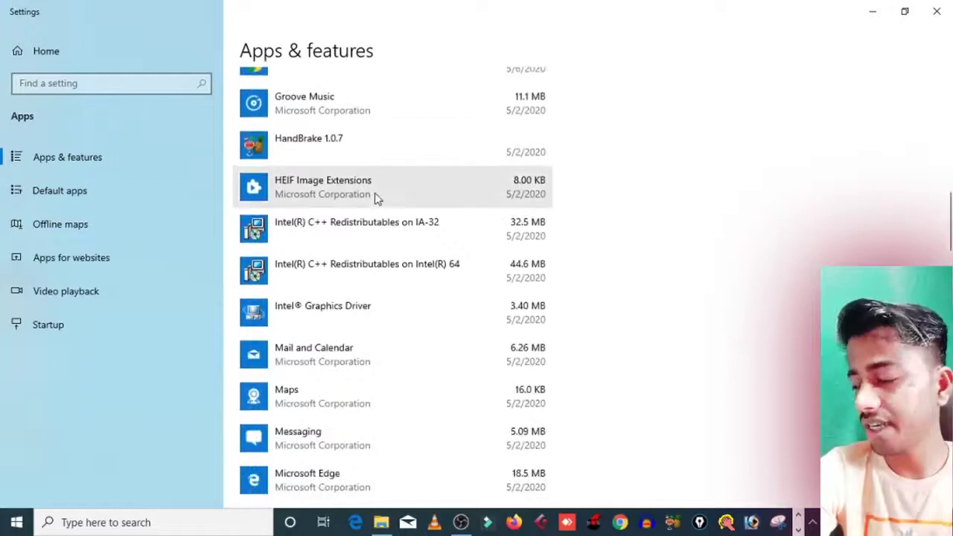
{"action": "scroll", "coordinate": [377, 199], "scroll_direction": "down", "scroll_amount": 10}
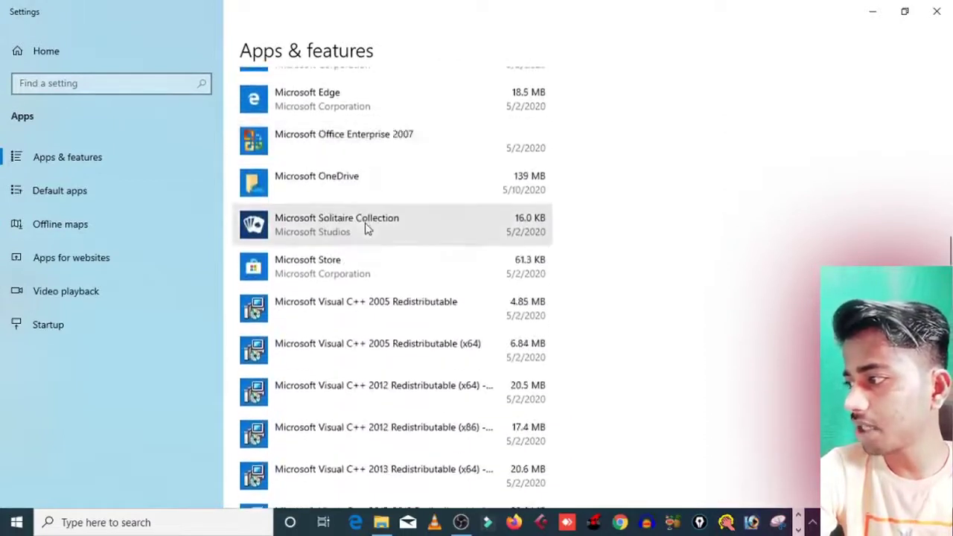
{"action": "scroll", "coordinate": [353, 216], "scroll_direction": "down", "scroll_amount": 20}
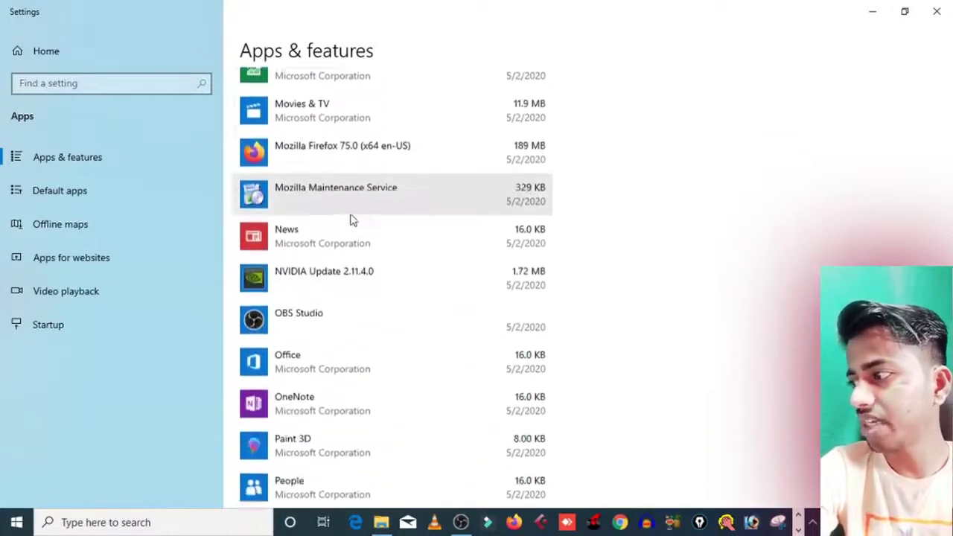
{"action": "scroll", "coordinate": [353, 219], "scroll_direction": "down", "scroll_amount": 16}
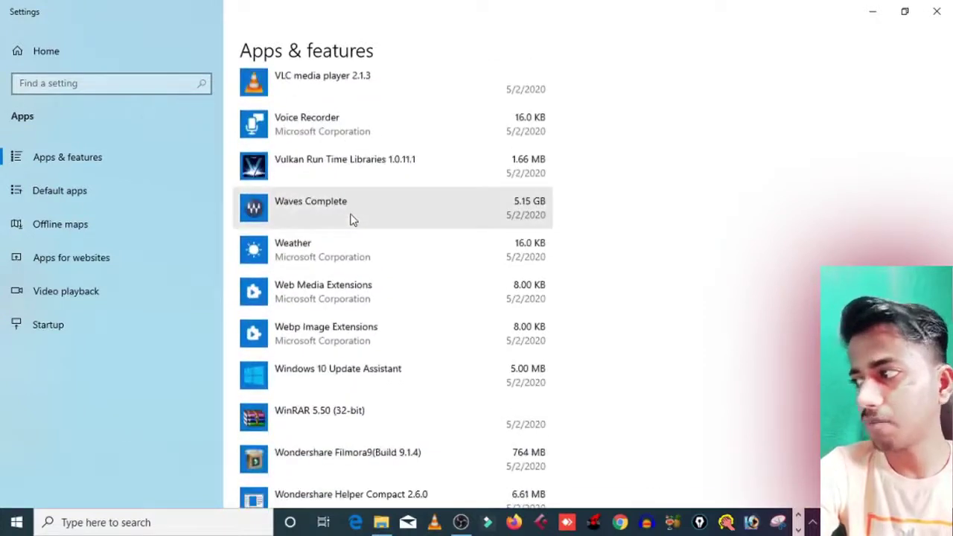
{"action": "scroll", "coordinate": [353, 220], "scroll_direction": "down", "scroll_amount": 2}
{"action": "scroll", "coordinate": [351, 217], "scroll_direction": "down", "scroll_amount": 4}
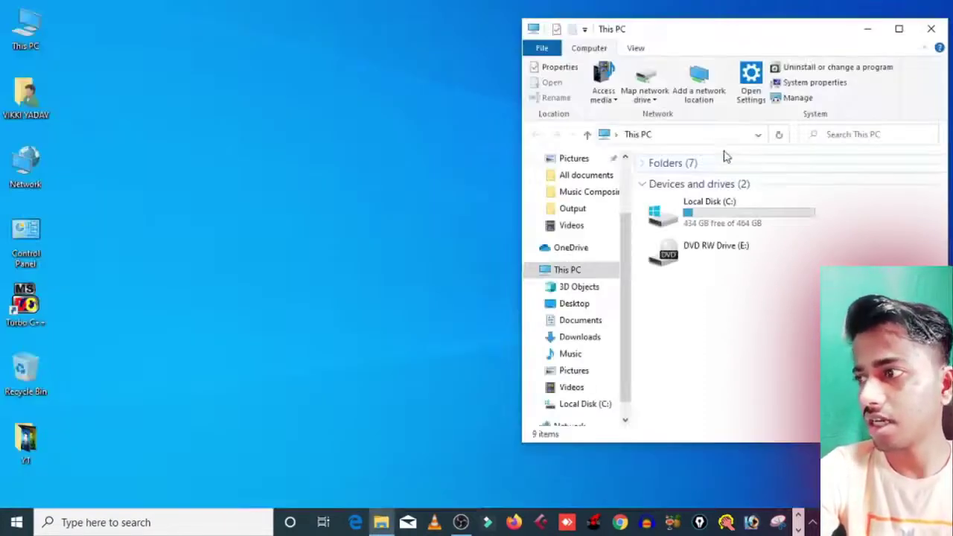
{"action": "left_click", "coordinate": [932, 28]}
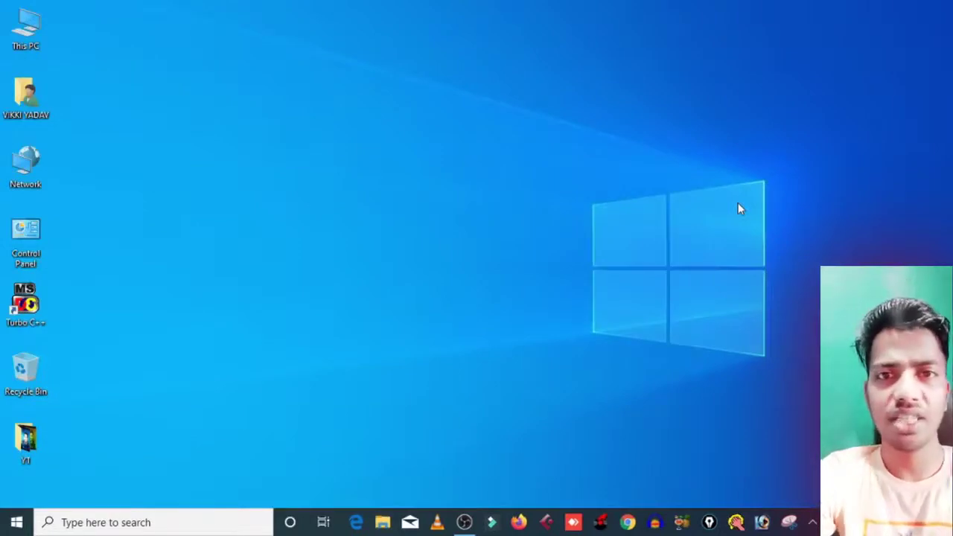
{"action": "right_click", "coordinate": [384, 154]}
{"action": "left_click", "coordinate": [415, 199]}
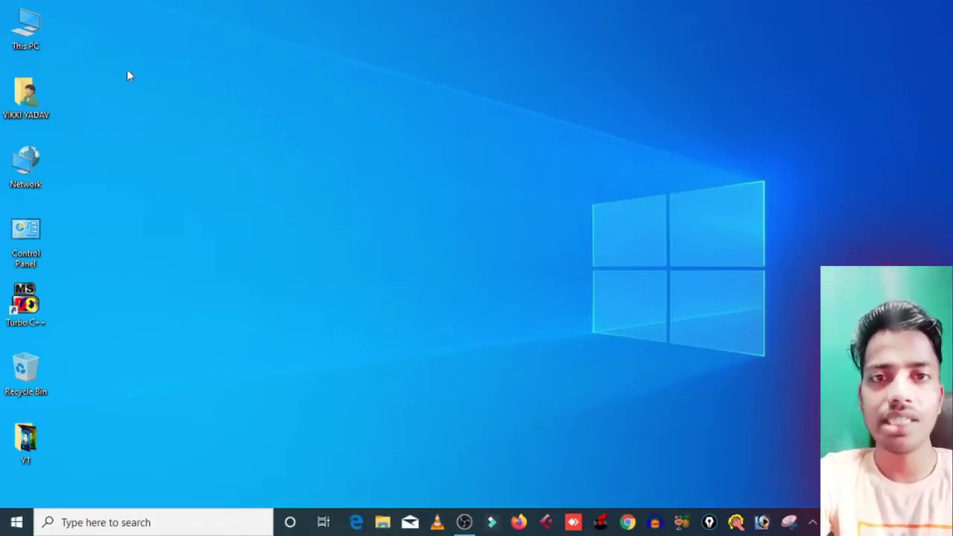
Start Disk Cleanup for Local Disk (C:) from the drive's properties in This PC.
{"action": "double_click", "coordinate": [4, 19]}
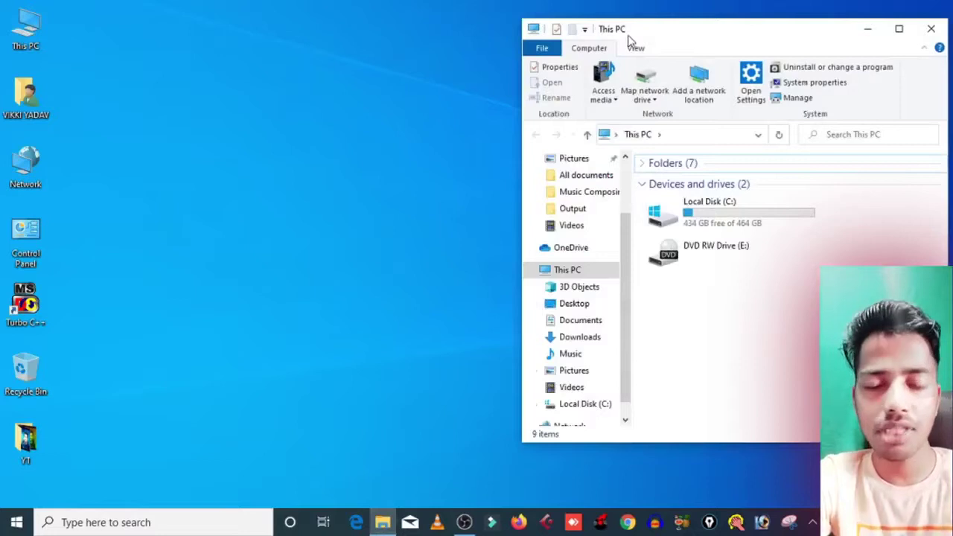
{"action": "right_click", "coordinate": [709, 212]}
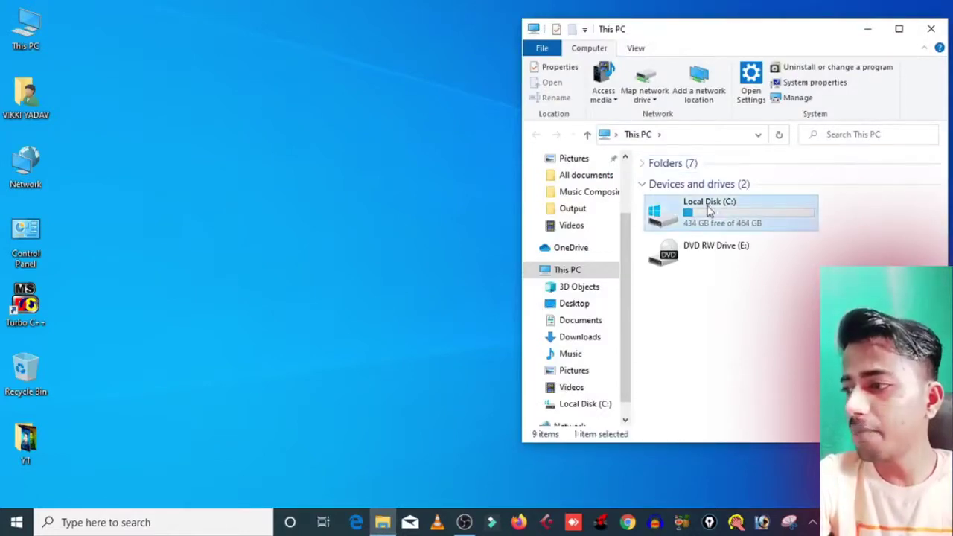
{"action": "left_click", "coordinate": [771, 472]}
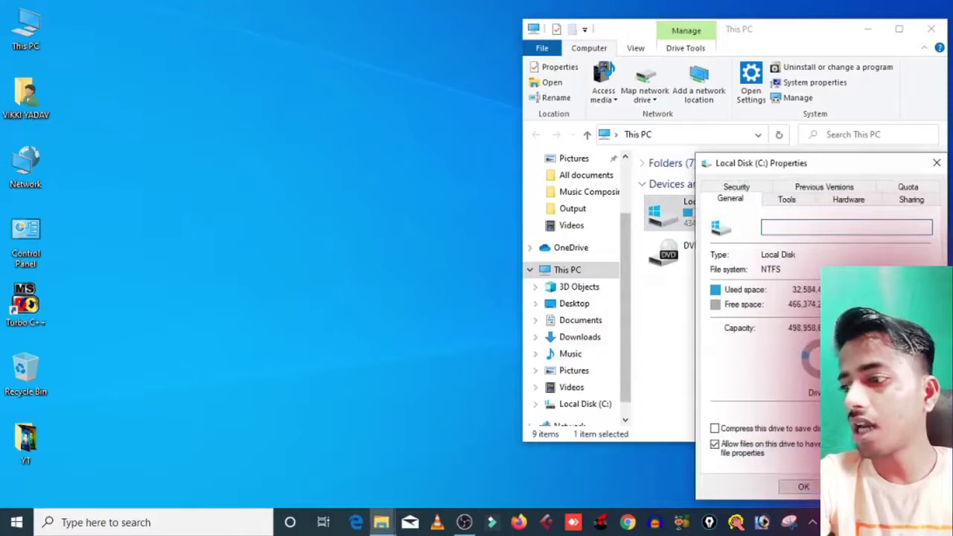
{"action": "left_click", "coordinate": [894, 393]}
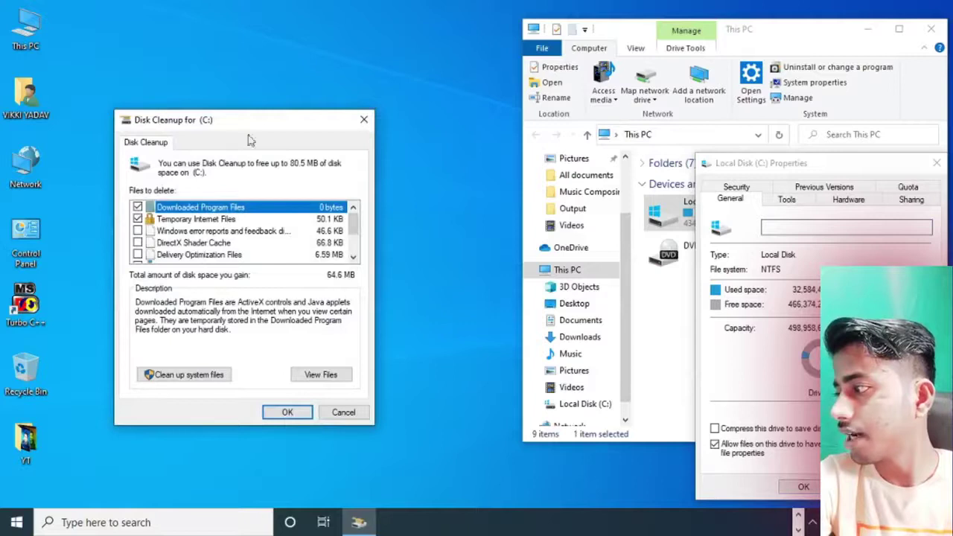
Mark Windows error reports, DirectX Shader Cache and Delivery Optimization Files for deletion in Disk Cleanup.
{"action": "scroll", "coordinate": [140, 235], "scroll_direction": "down", "scroll_amount": 2}
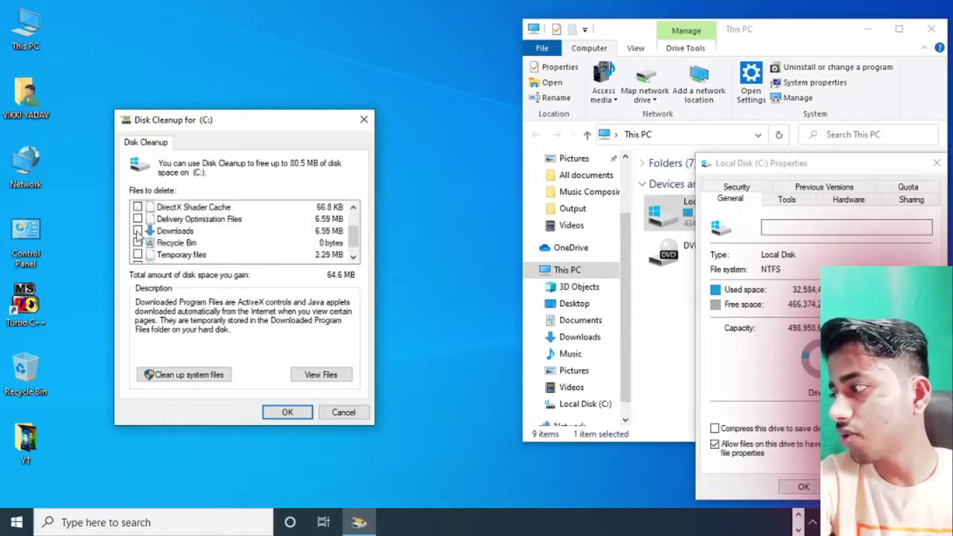
{"action": "scroll", "coordinate": [139, 235], "scroll_direction": "up", "scroll_amount": 2}
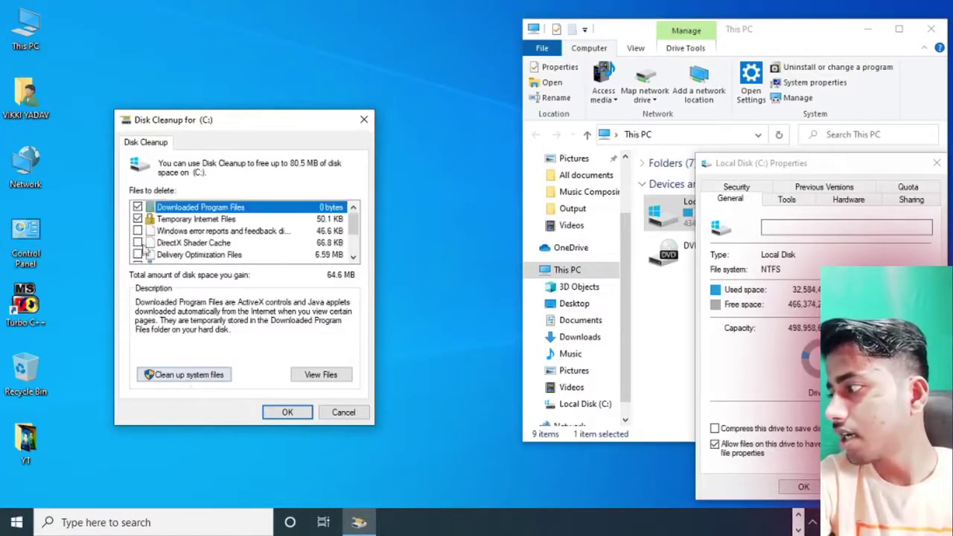
{"action": "left_click", "coordinate": [138, 231]}
{"action": "left_click", "coordinate": [137, 242]}
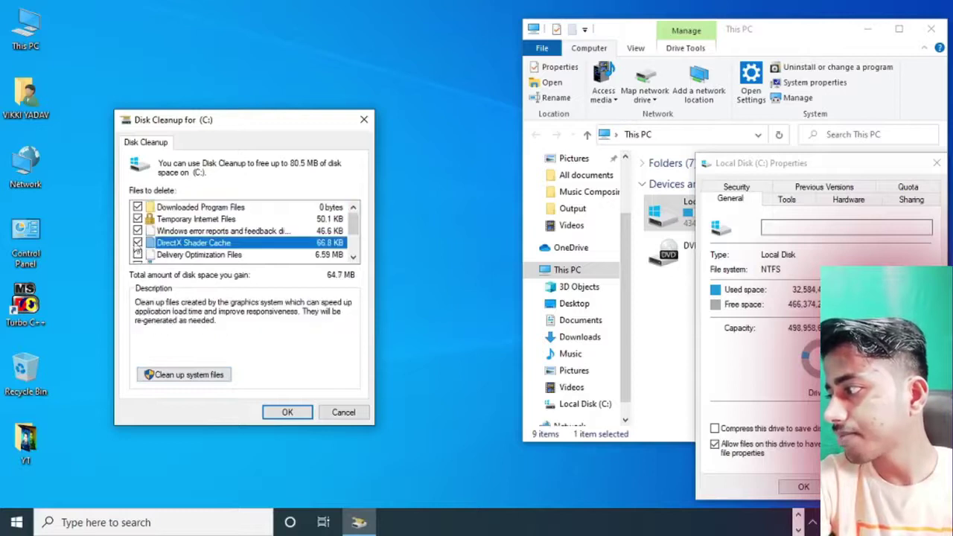
{"action": "left_click", "coordinate": [138, 255]}
{"action": "scroll", "coordinate": [141, 246], "scroll_direction": "down", "scroll_amount": 2}
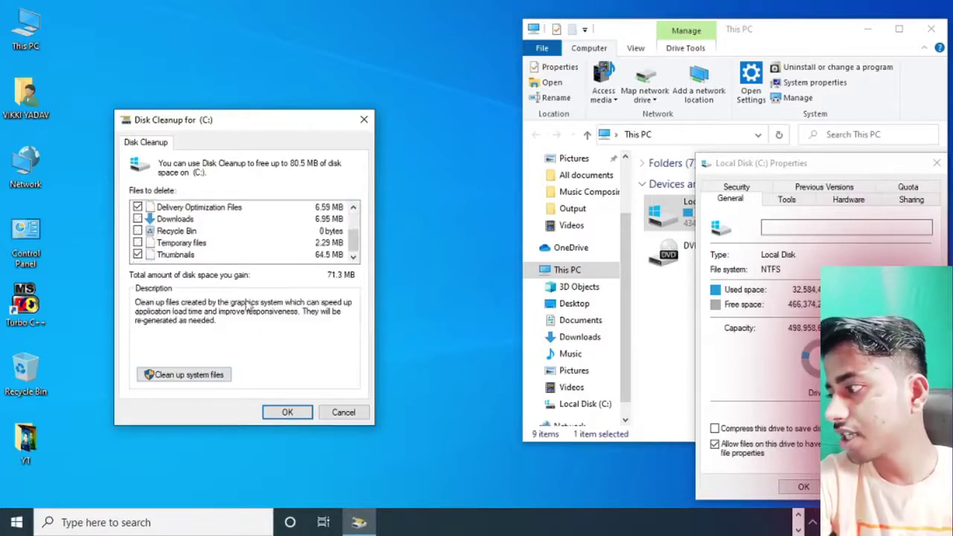
Rescan drive C: with system files included, permanently delete the preselected files, and close the drive's properties and This PC.
{"action": "left_click", "coordinate": [183, 374]}
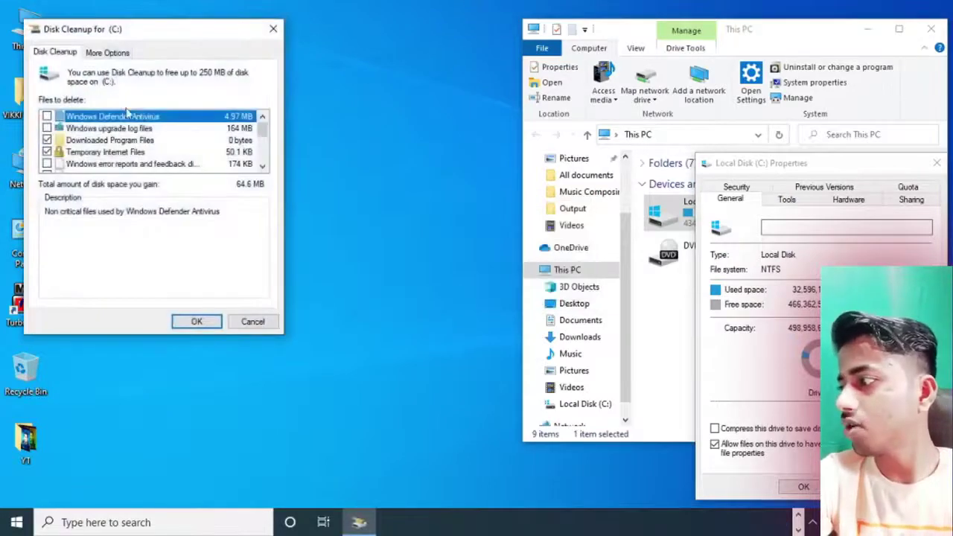
{"action": "left_click", "coordinate": [197, 322]}
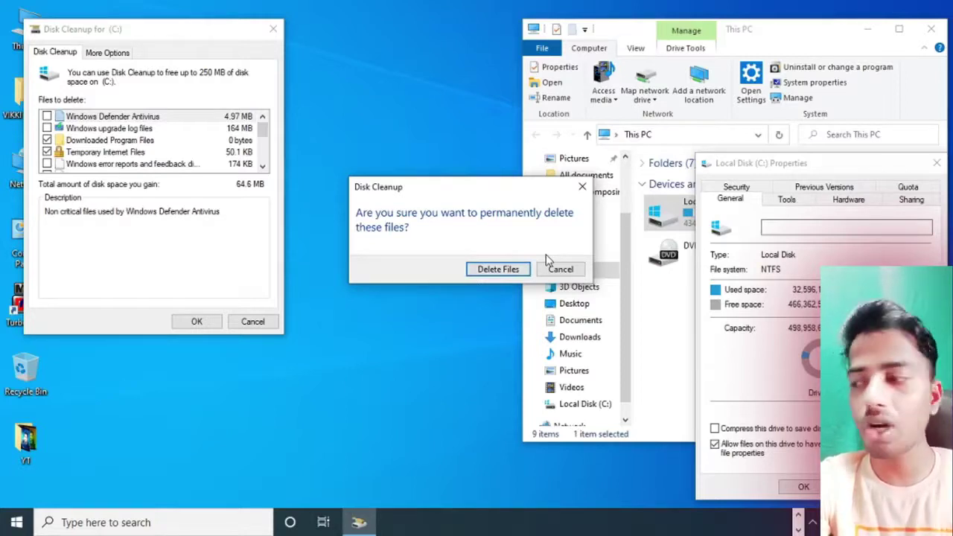
{"action": "left_click", "coordinate": [492, 270]}
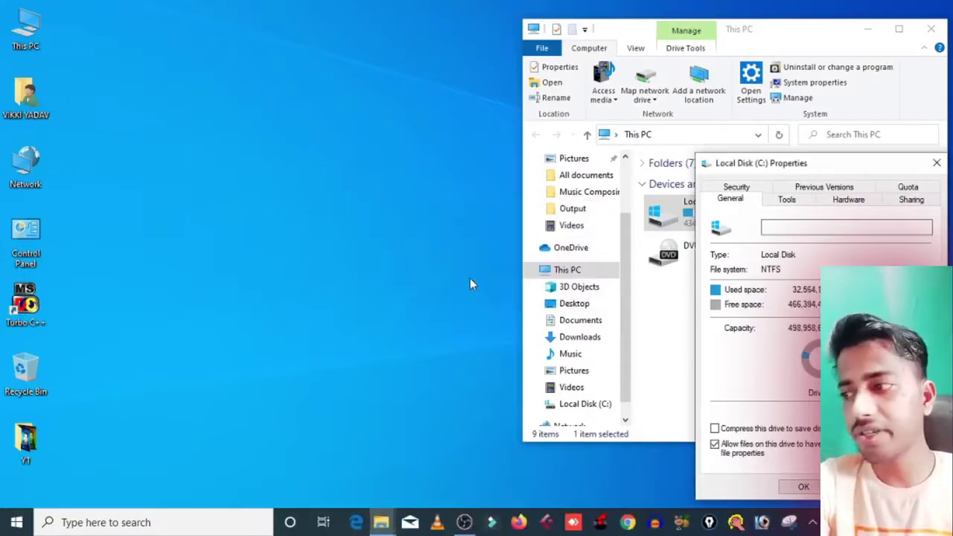
{"action": "left_click", "coordinate": [795, 487]}
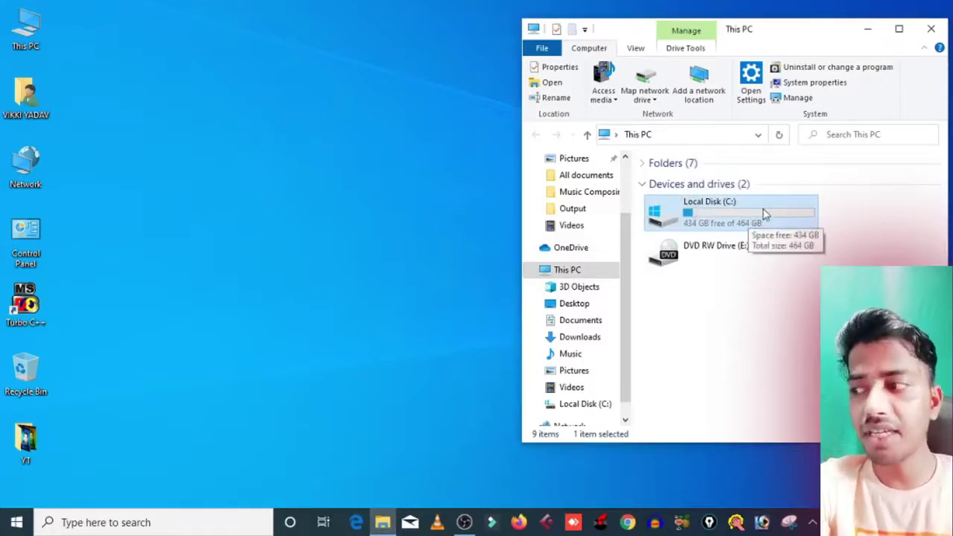
{"action": "left_click", "coordinate": [924, 29]}
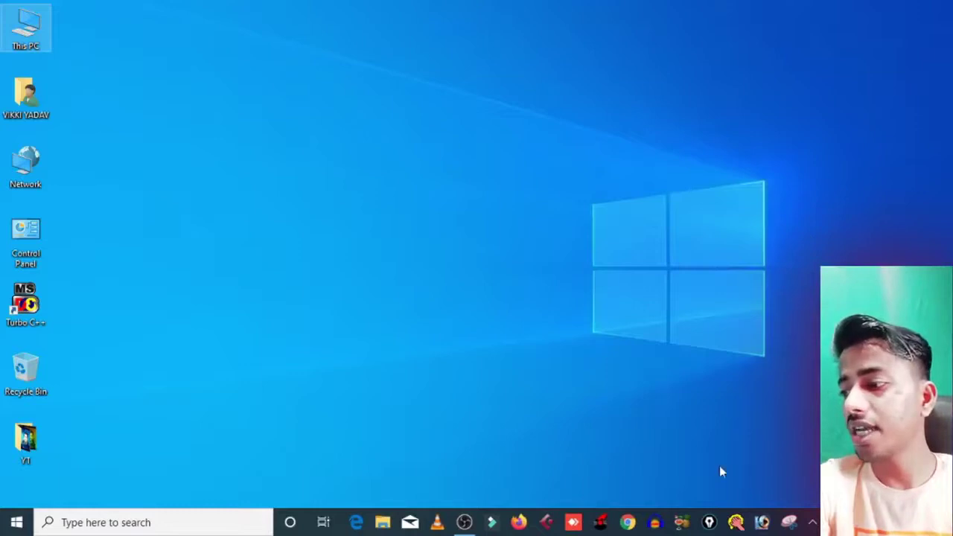
Switch to Windows CleanUp! and run the standard clean up.
{"action": "left_click", "coordinate": [736, 522]}
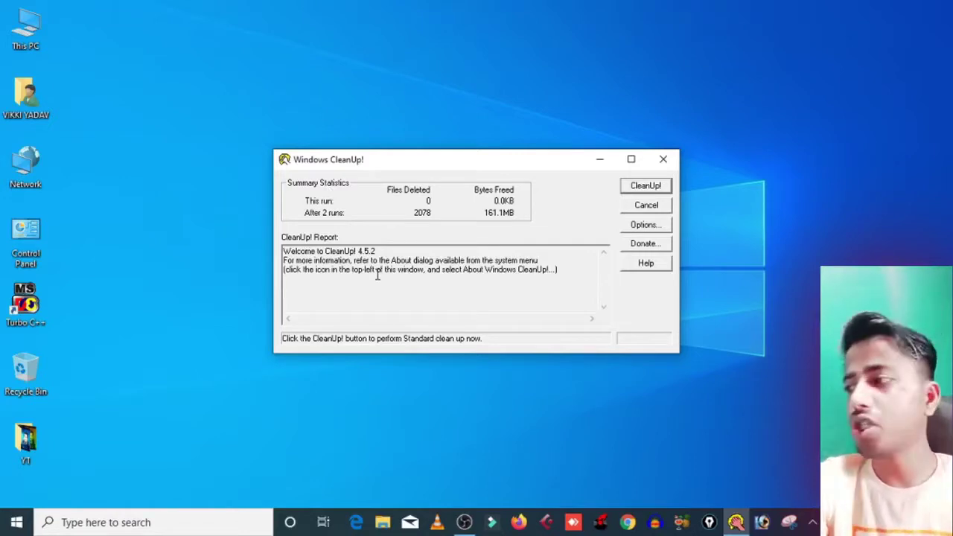
{"action": "left_click", "coordinate": [636, 187]}
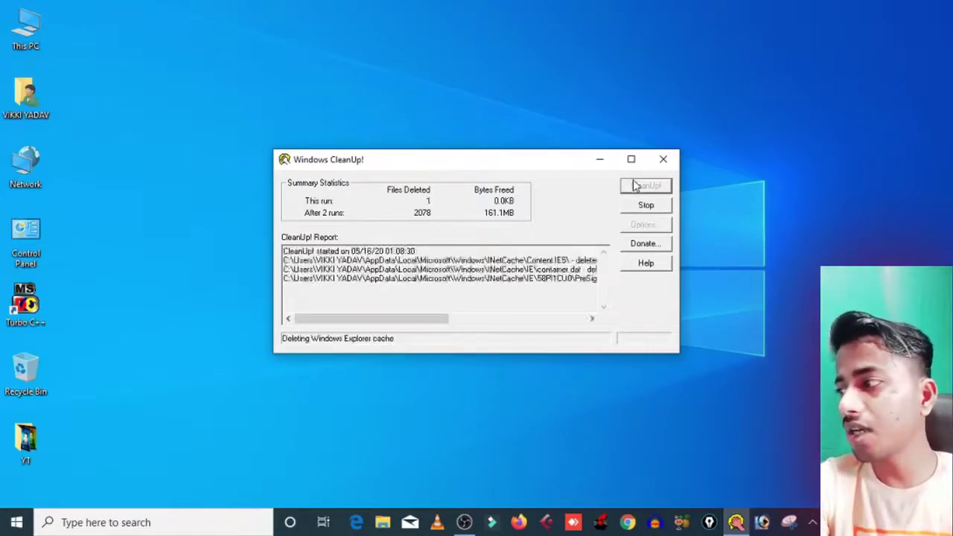